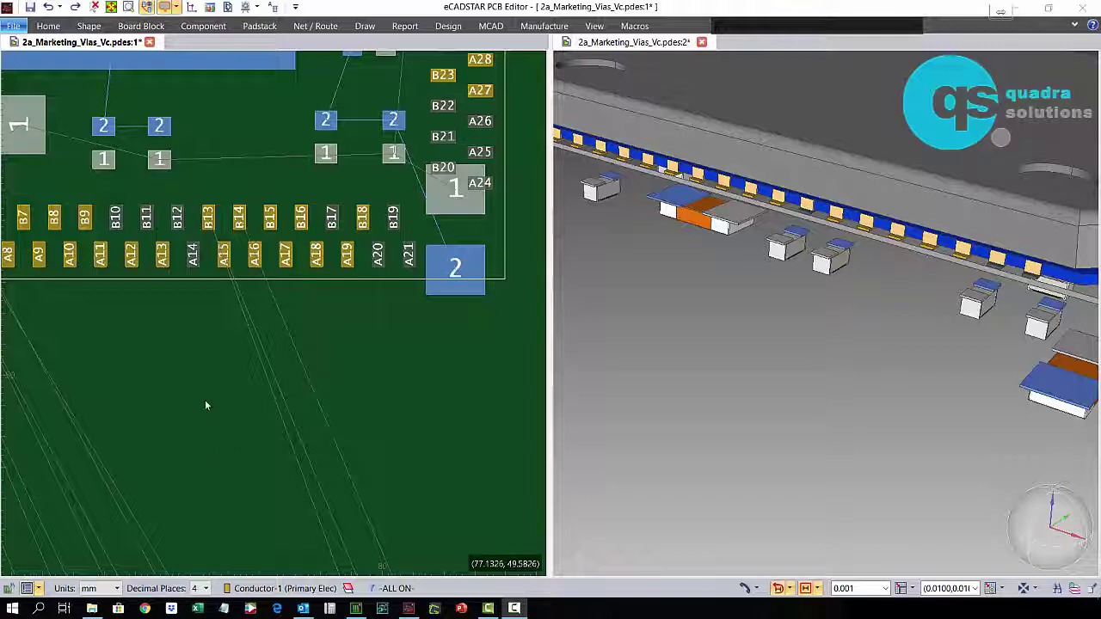
Step: Start routing net SIGN00248 from pin B13, using via padstack v40d20_all
{"action": "left_click", "coordinate": [207, 224]}
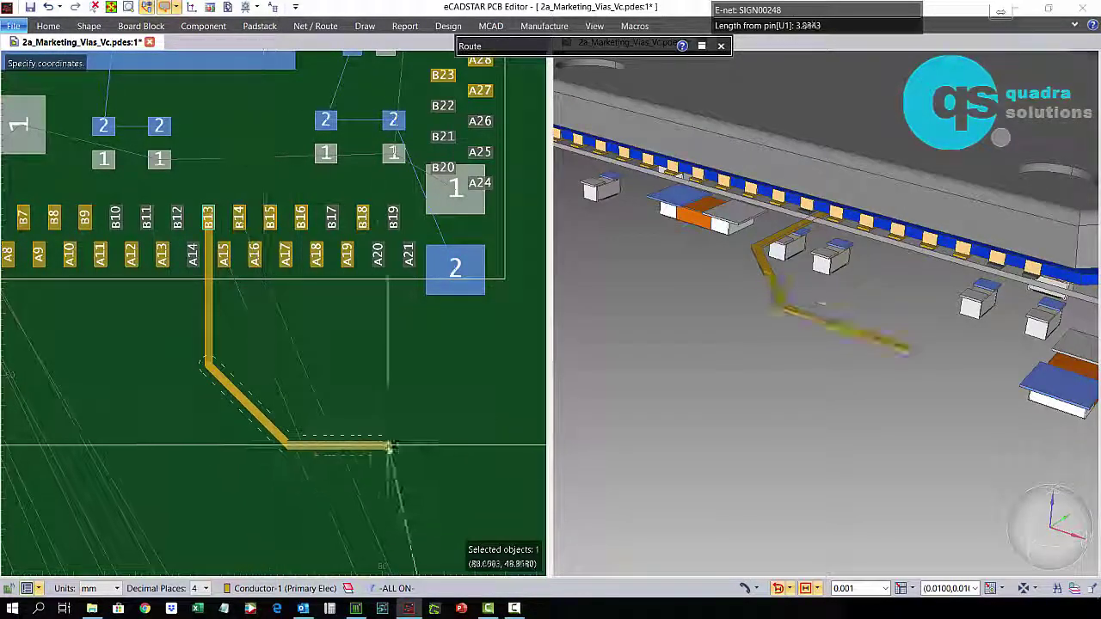
Step: Drop the B13 trace through a via and end it on Conductor-8 to the right
{"action": "key", "text": "v"}
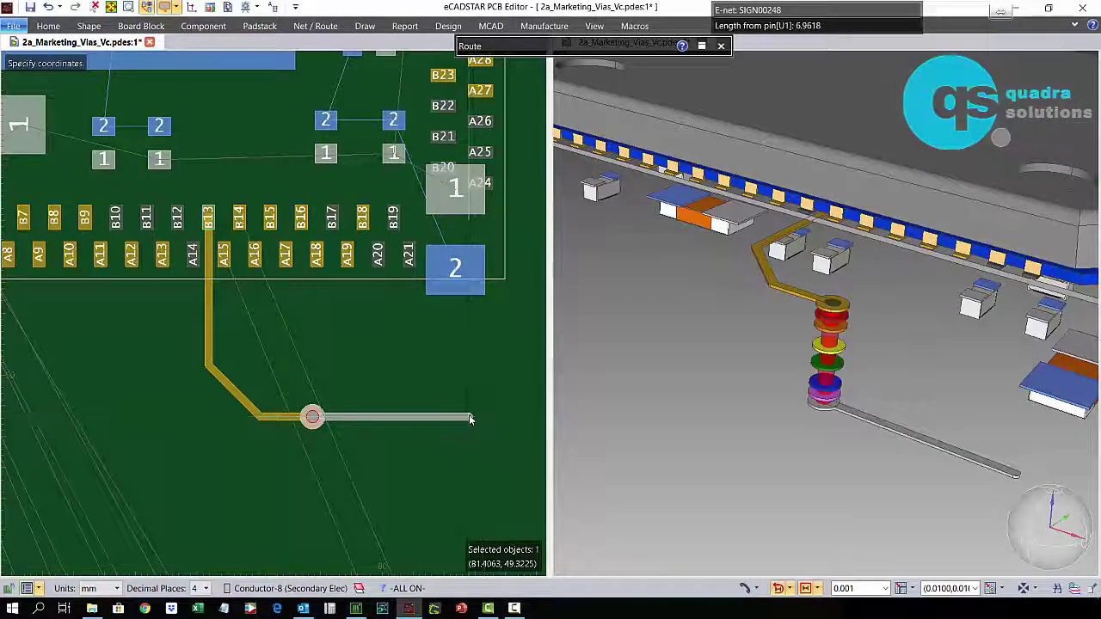
{"action": "double_click", "coordinate": [470, 419]}
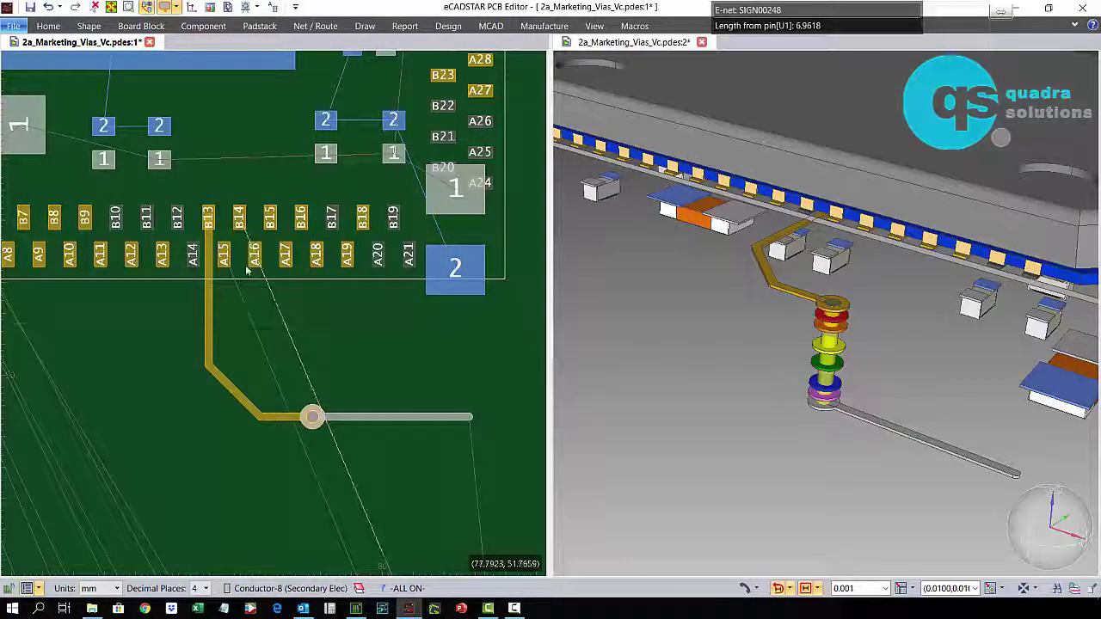
{"action": "mouse_move", "coordinate": [254, 255]}
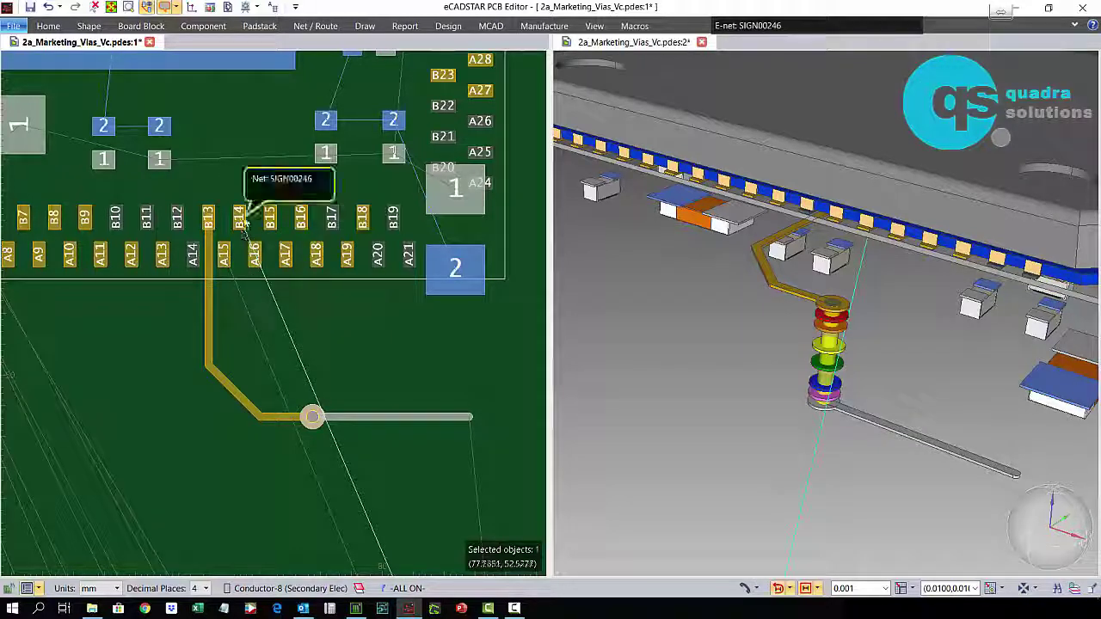
Step: Route B14's SIGN00246 trace around the first via to a second via, then right on Conductor-8
{"action": "left_click", "coordinate": [239, 215]}
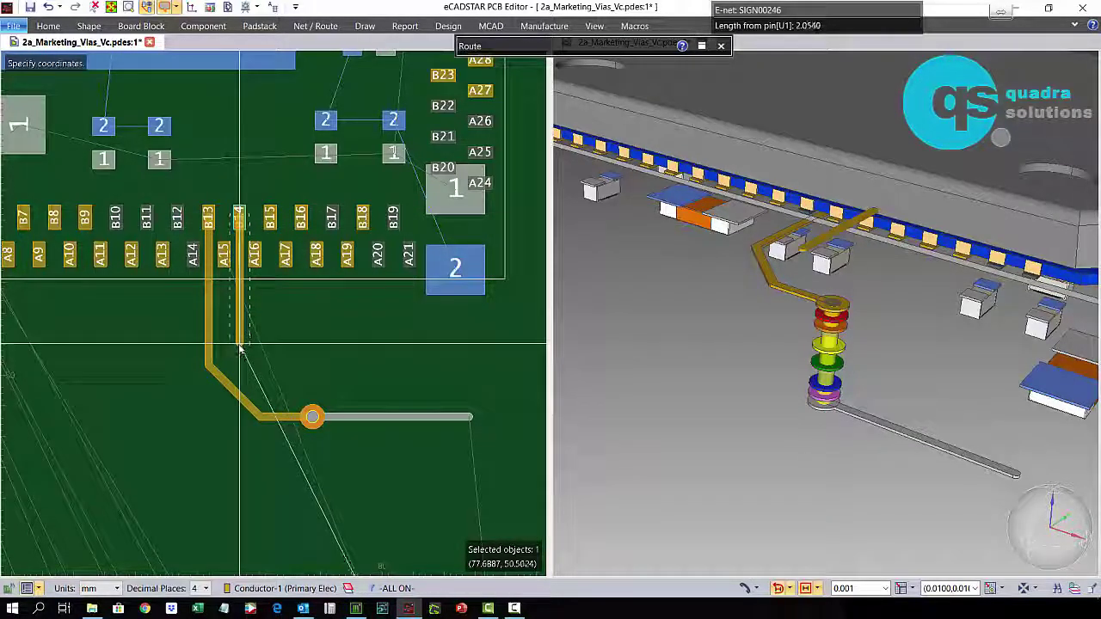
{"action": "left_click", "coordinate": [296, 378]}
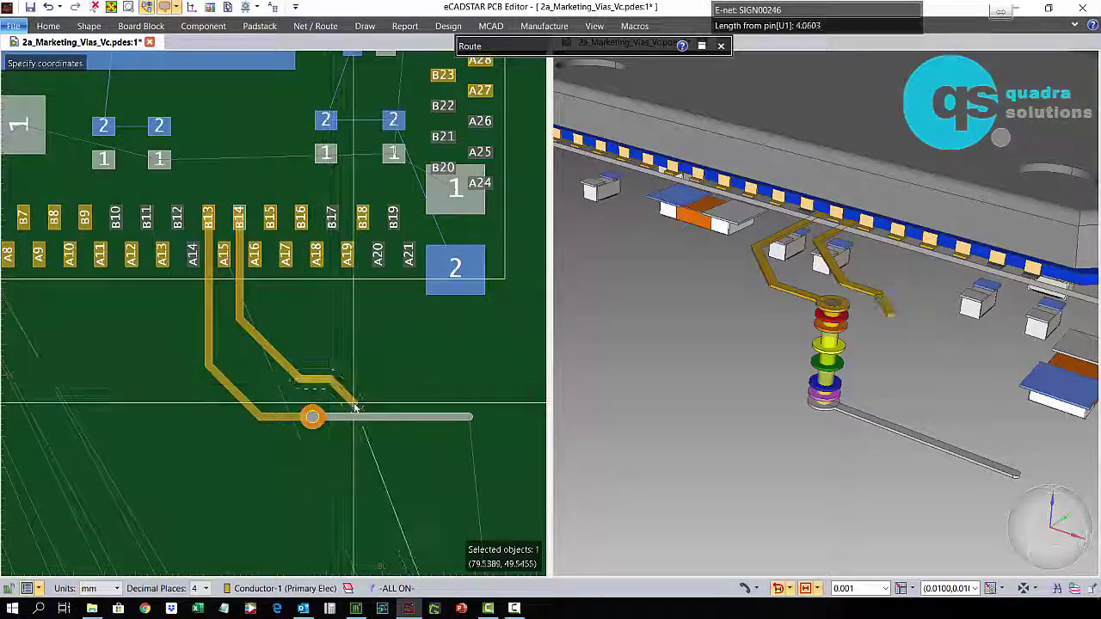
{"action": "left_click", "coordinate": [354, 403]}
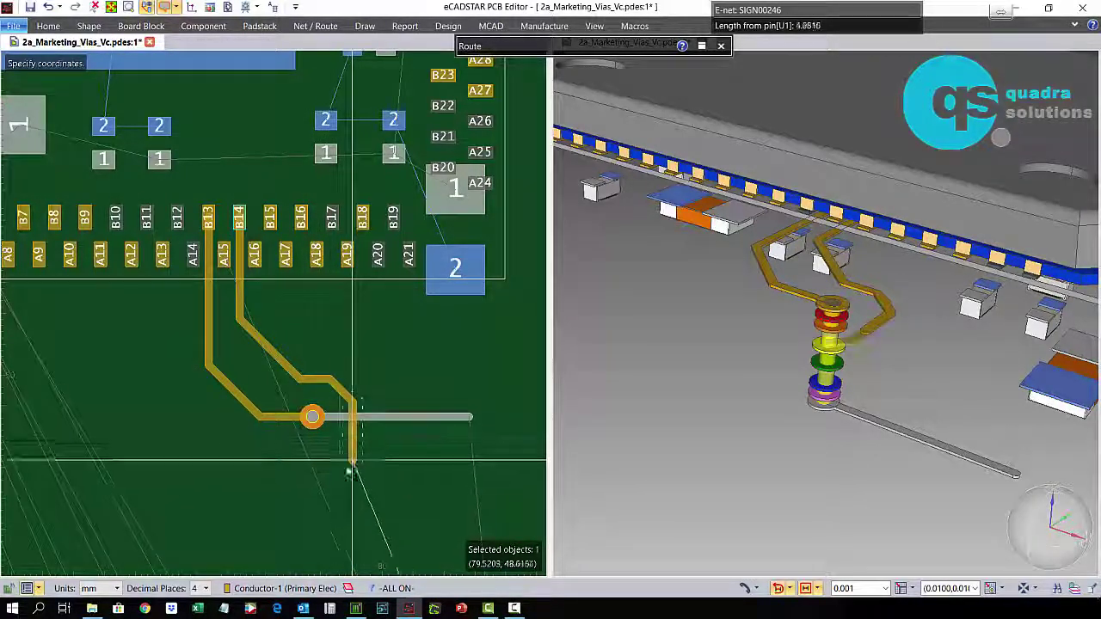
{"action": "left_click", "coordinate": [312, 509]}
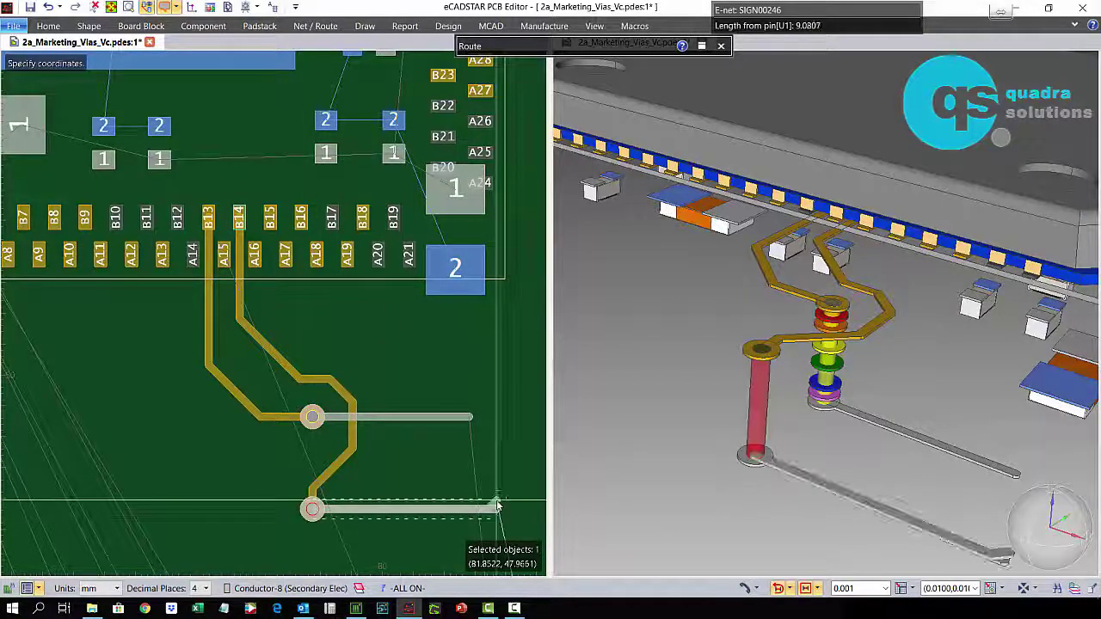
{"action": "left_click", "coordinate": [489, 506]}
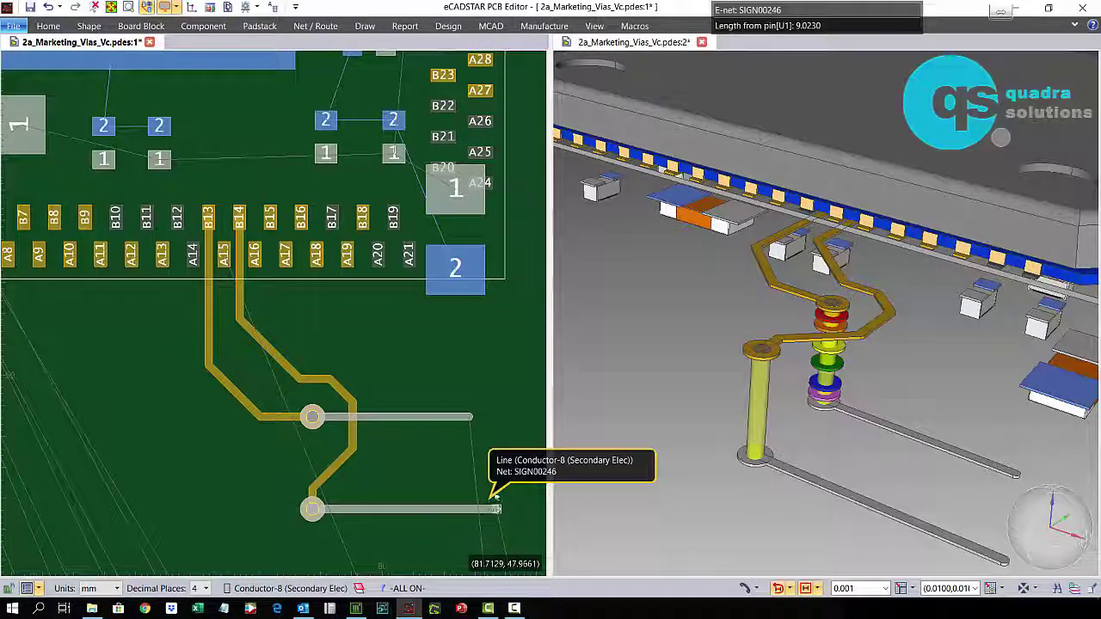
Step: Fan out short tracks from the second via on Conductor-2, Conductor-3 and Conductor-4
{"action": "left_click", "coordinate": [312, 509]}
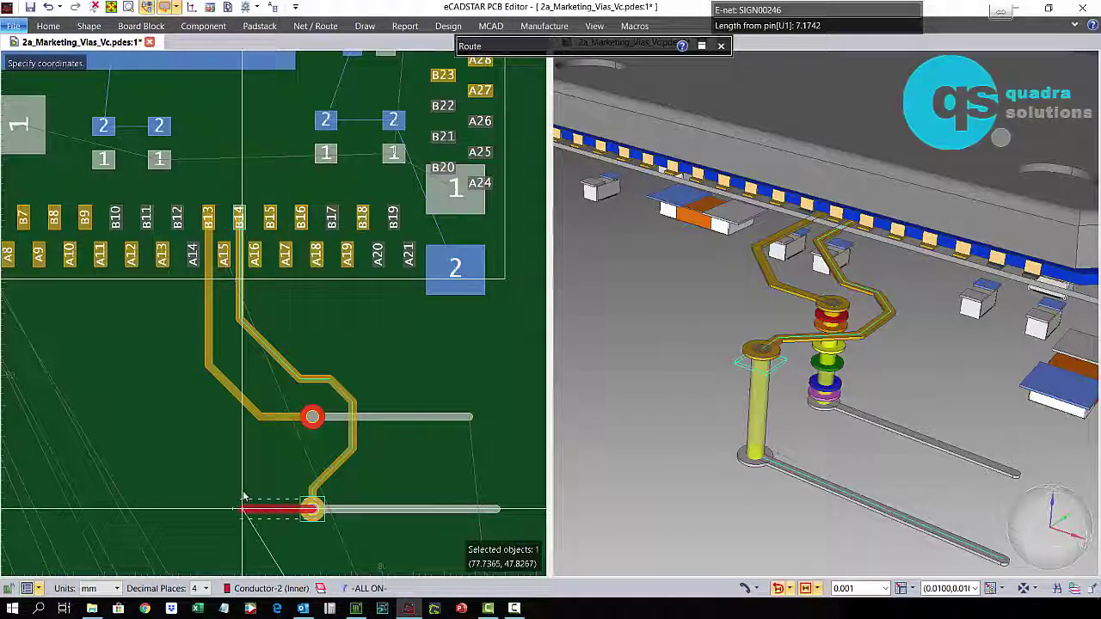
{"action": "left_click", "coordinate": [216, 439]}
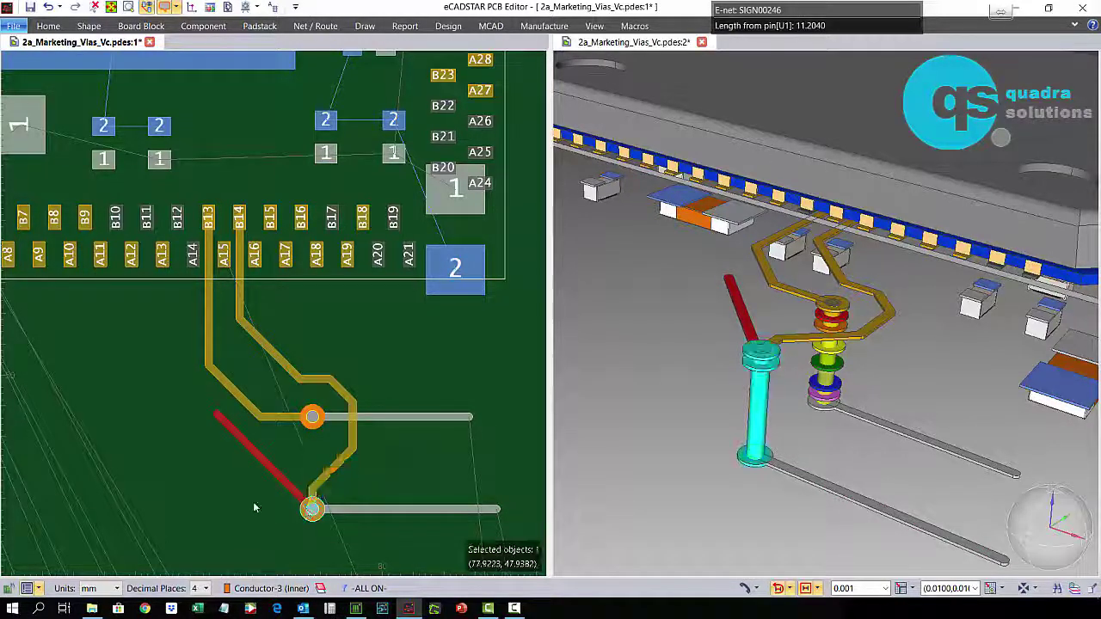
{"action": "left_click", "coordinate": [312, 509]}
{"action": "left_click", "coordinate": [201, 510]}
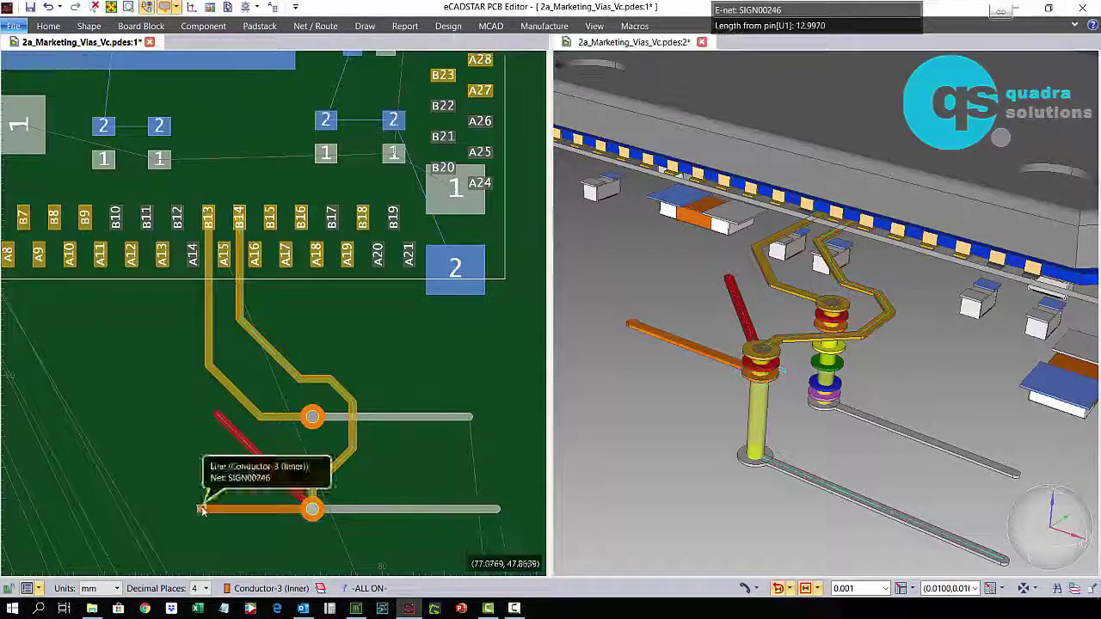
{"action": "left_click", "coordinate": [312, 509]}
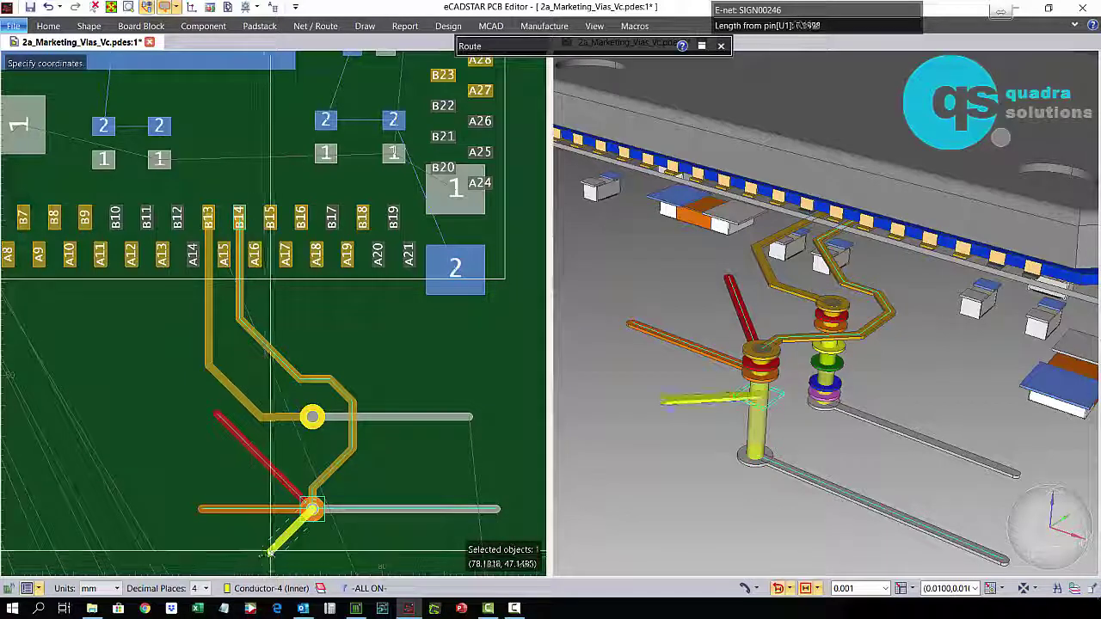
{"action": "left_click", "coordinate": [204, 549]}
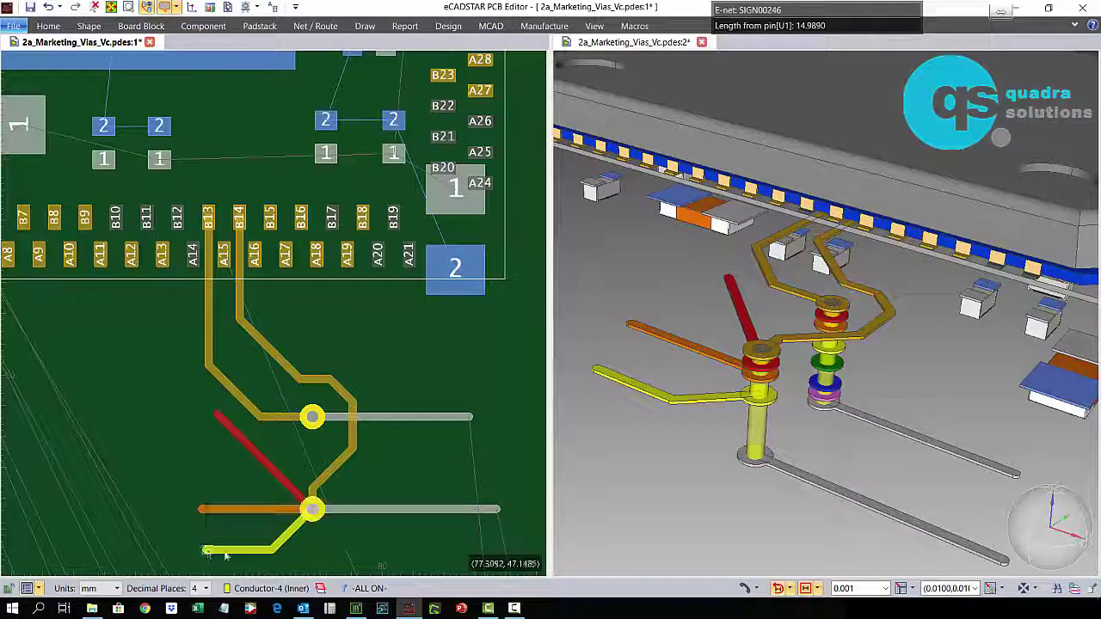
Step: Add fan-out tracks from the second via on Conductor-5, Conductor-6 and Conductor-7
{"action": "left_click", "coordinate": [312, 509]}
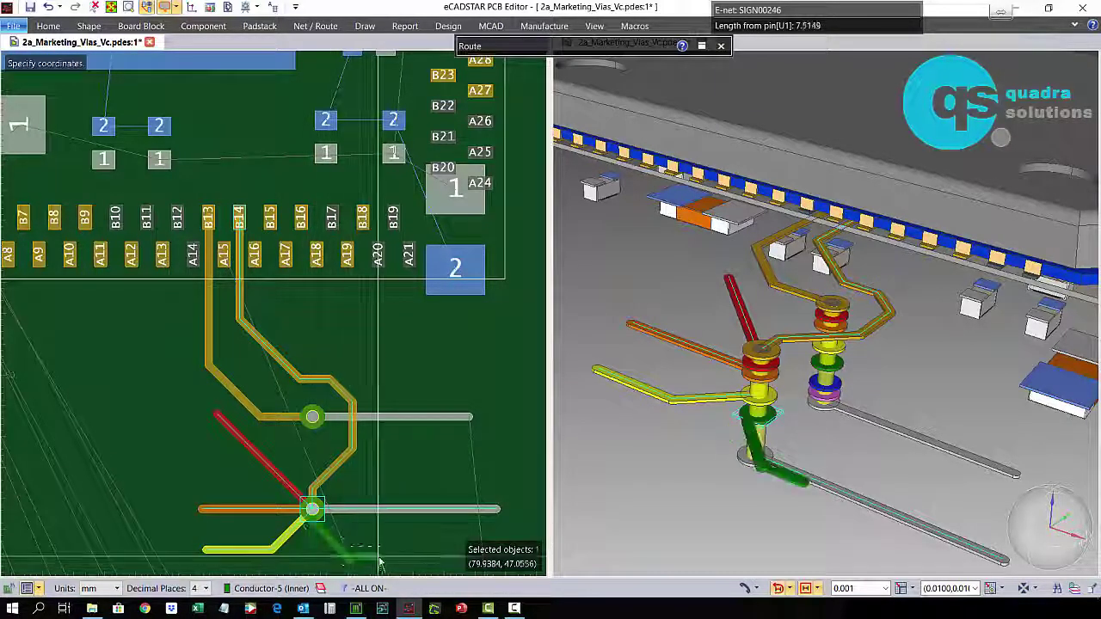
{"action": "left_click", "coordinate": [441, 569]}
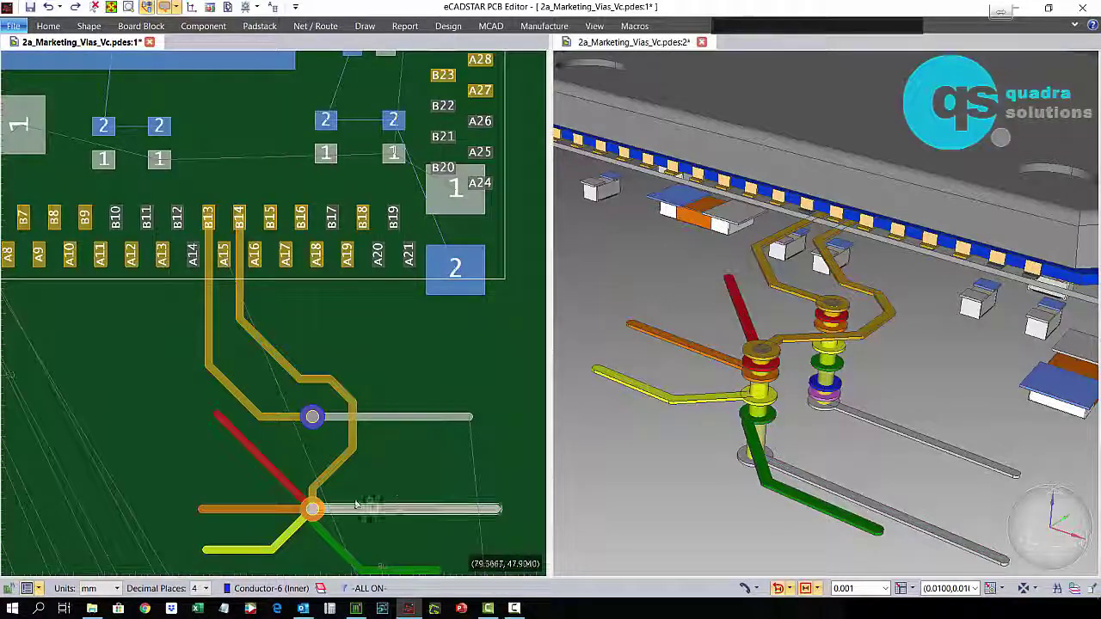
{"action": "left_click", "coordinate": [312, 509]}
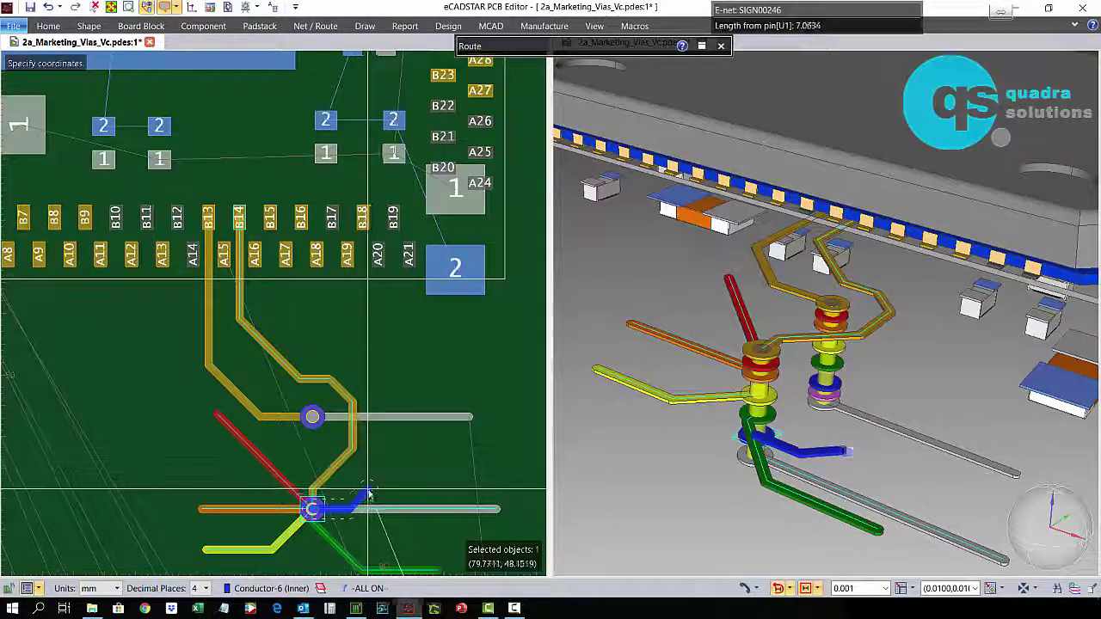
{"action": "left_click", "coordinate": [463, 485]}
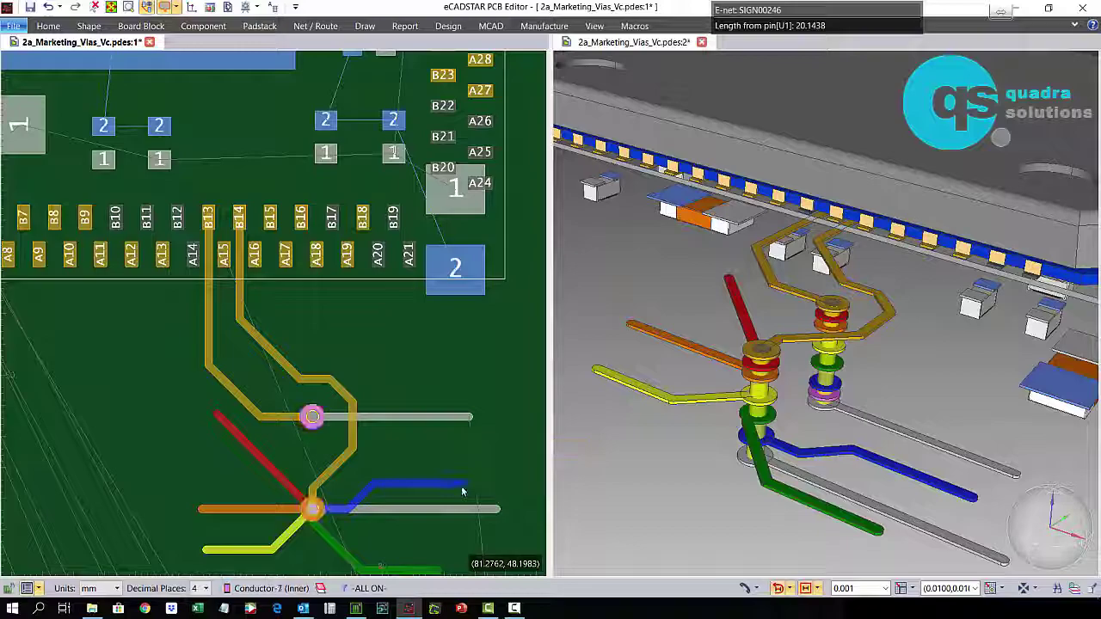
{"action": "left_click", "coordinate": [312, 509]}
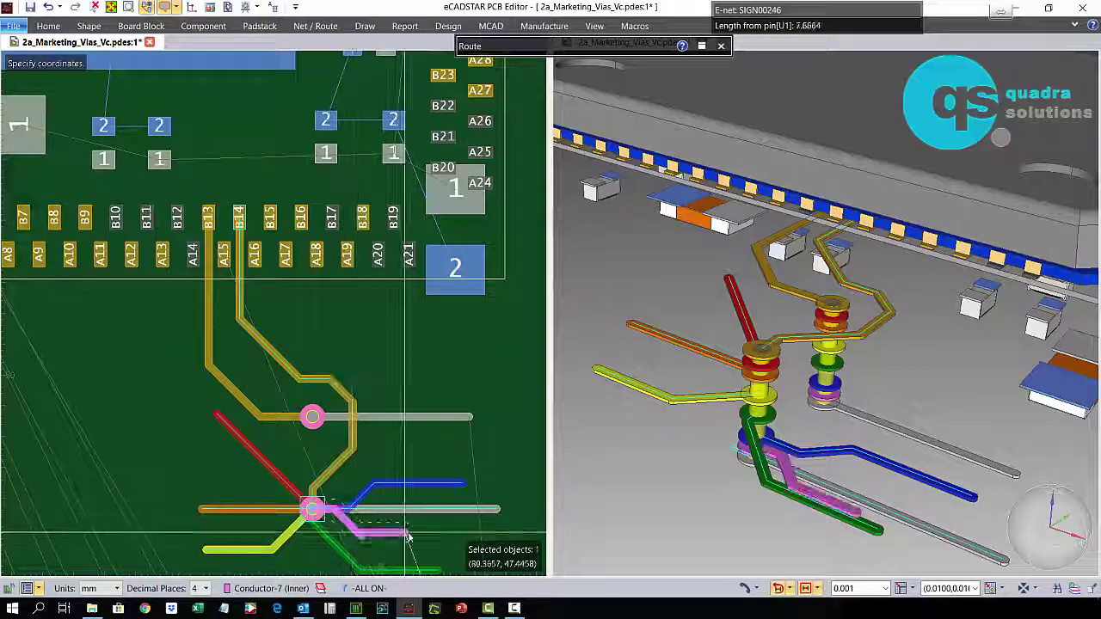
{"action": "left_click", "coordinate": [449, 532]}
{"action": "mouse_move", "coordinate": [775, 387]}
{"action": "left_mouse_down"}
{"action": "mouse_move", "coordinate": [824, 313]}
{"action": "mouse_move", "coordinate": [748, 486]}
{"action": "mouse_move", "coordinate": [619, 514]}
{"action": "left_mouse_up"}
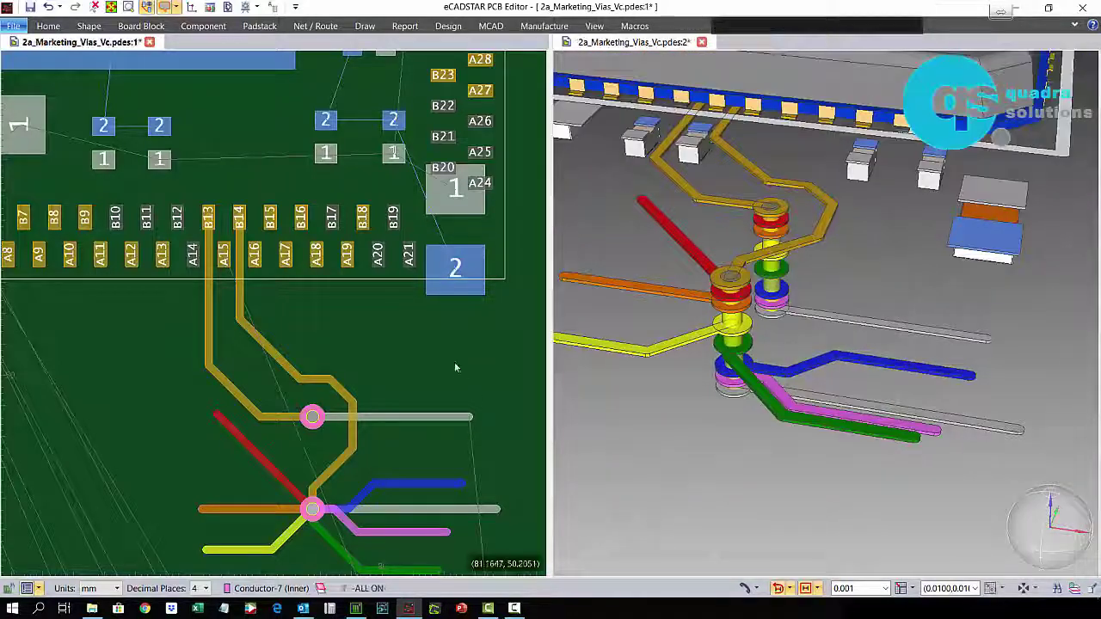
Step: Unroute the blue SIGN00246 trace at the lower via
{"action": "key", "text": "u"}
{"action": "left_click_drag", "start_coordinate": [425, 450], "coordinate": [368, 495]}
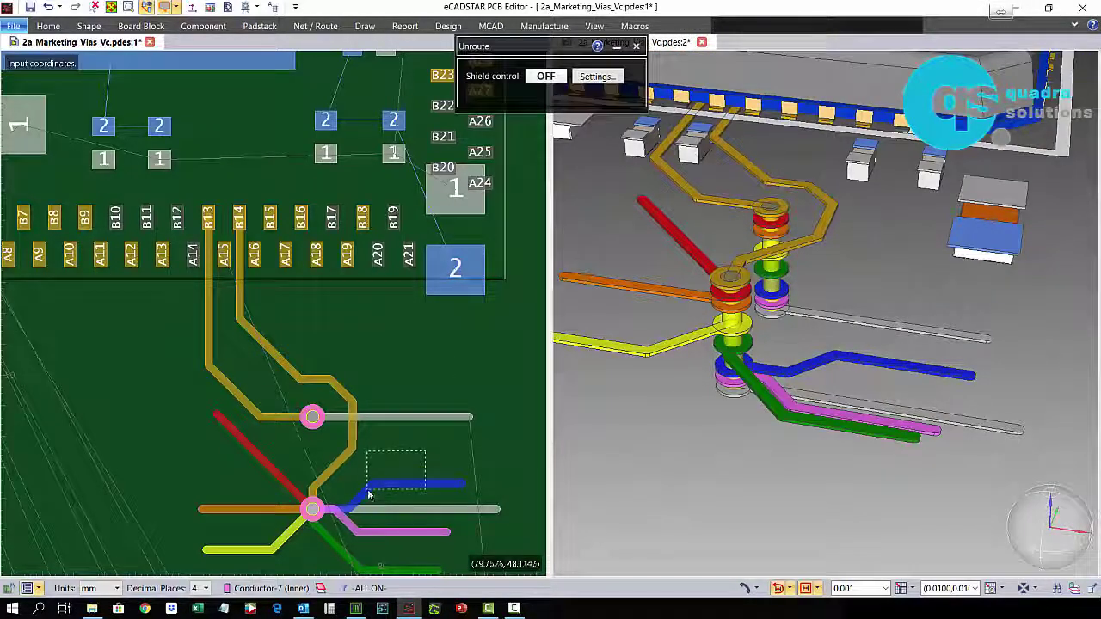
{"action": "scroll", "coordinate": [361, 482], "scroll_direction": "up", "scroll_amount": 2}
{"action": "scroll", "coordinate": [344, 514], "scroll_direction": "up", "scroll_amount": 1}
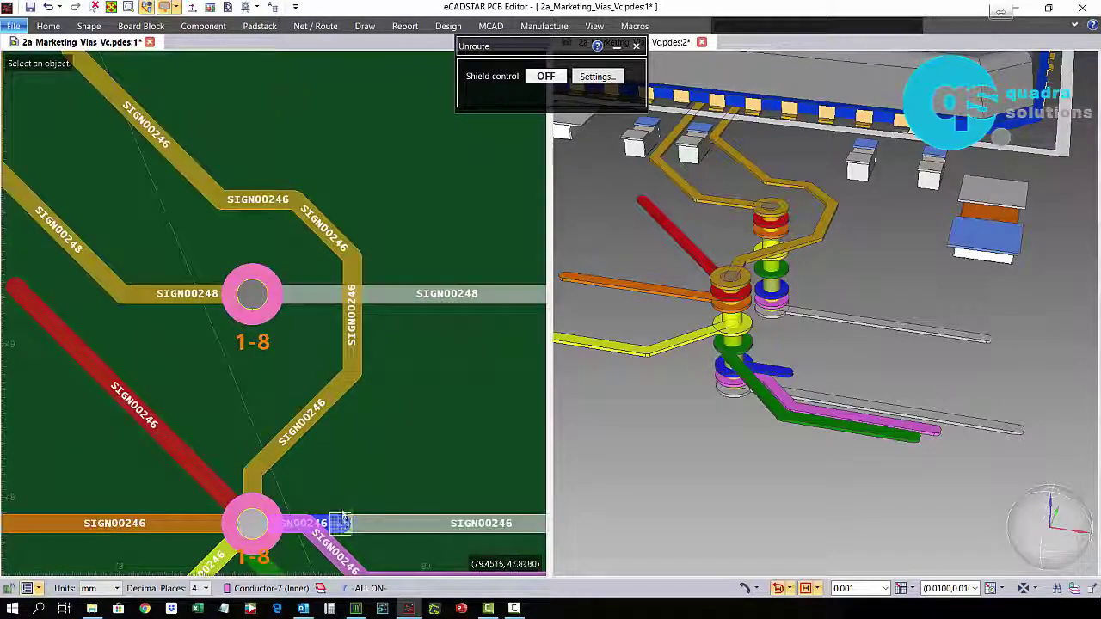
{"action": "left_click", "coordinate": [342, 515]}
Step: Unroute the yellow-green, orange and red SIGN00246 traces, keeping grey, pink and green
{"action": "middle_click_drag", "start_coordinate": [416, 453], "coordinate": [462, 264]}
{"action": "scroll", "coordinate": [463, 263], "scroll_direction": "down", "scroll_amount": 1}
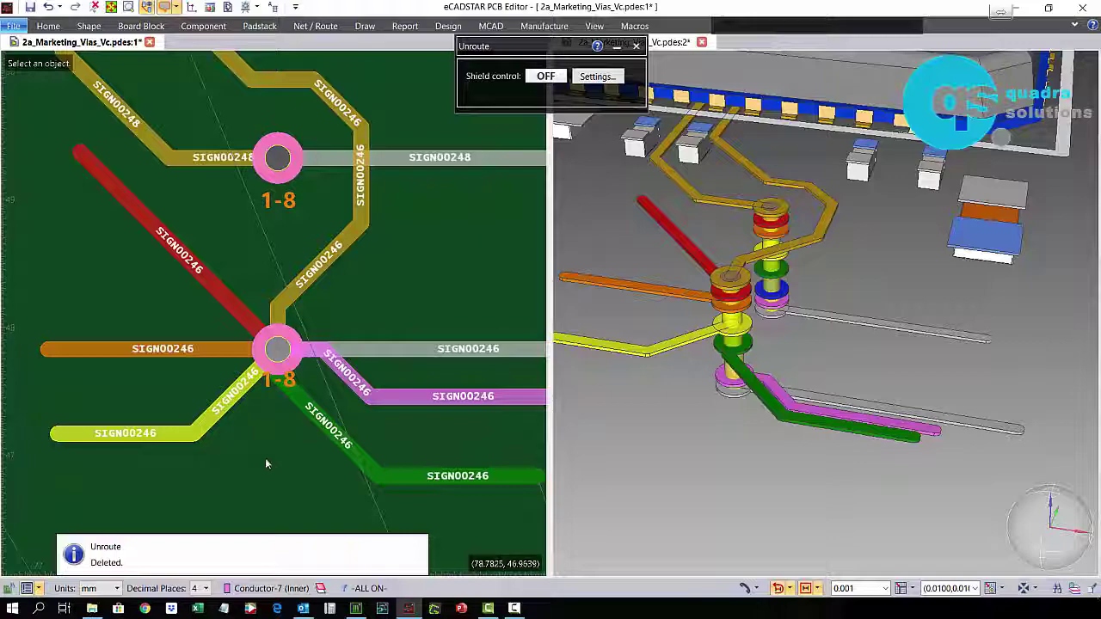
{"action": "left_click", "coordinate": [168, 418]}
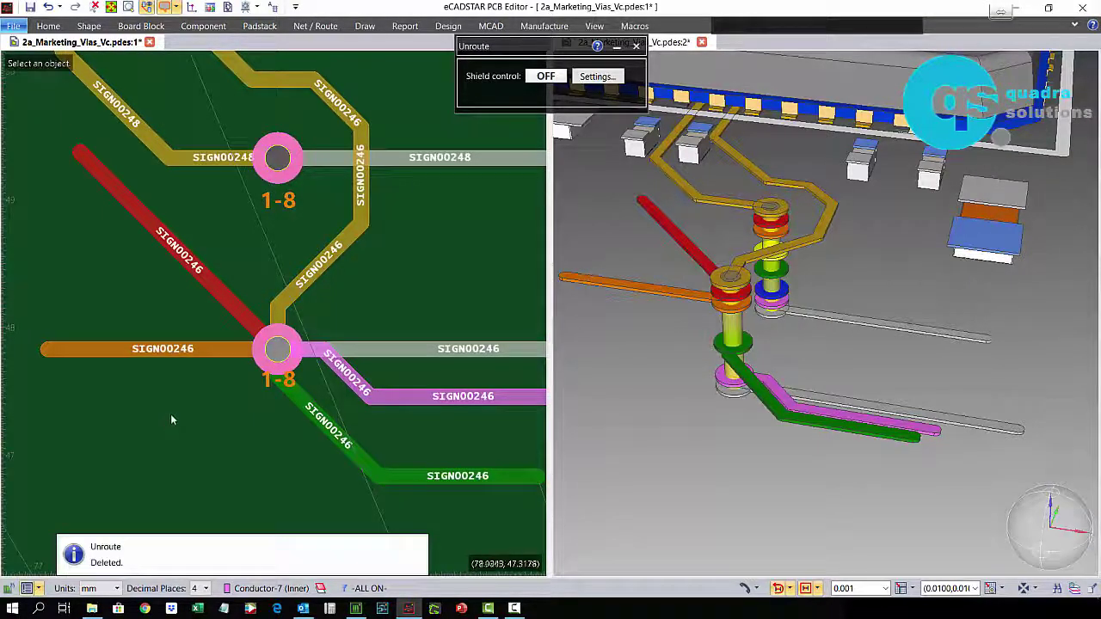
{"action": "left_click", "coordinate": [172, 348]}
{"action": "left_click", "coordinate": [193, 260]}
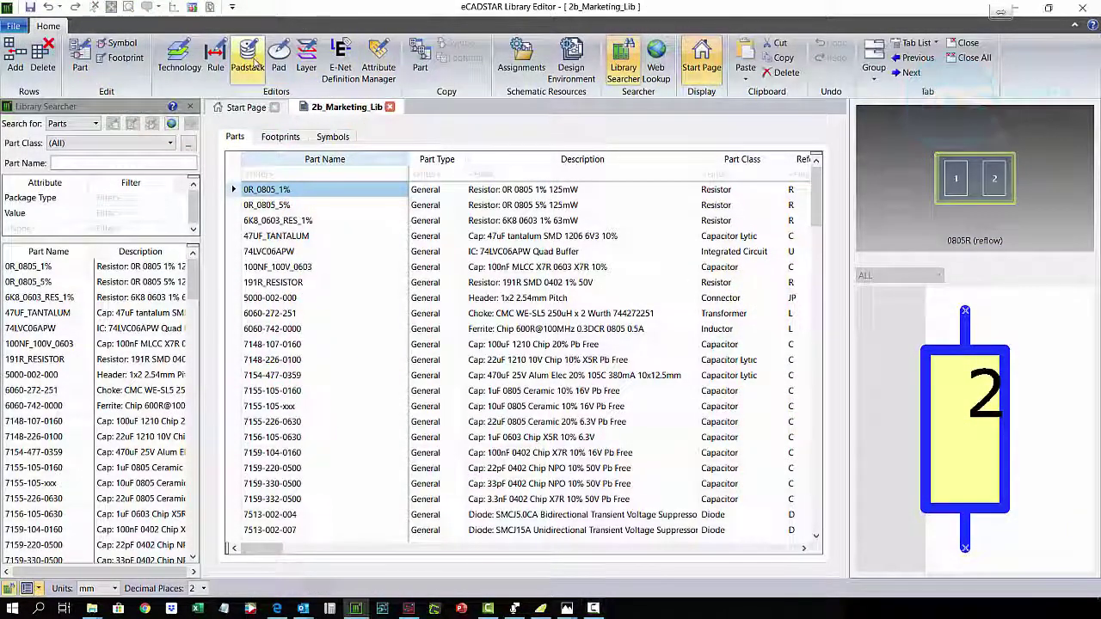
Step: Filter padstacks by 'v' and compare the inner unconnected pads of v40d20 and v40d20_all
{"action": "left_click", "coordinate": [258, 68]}
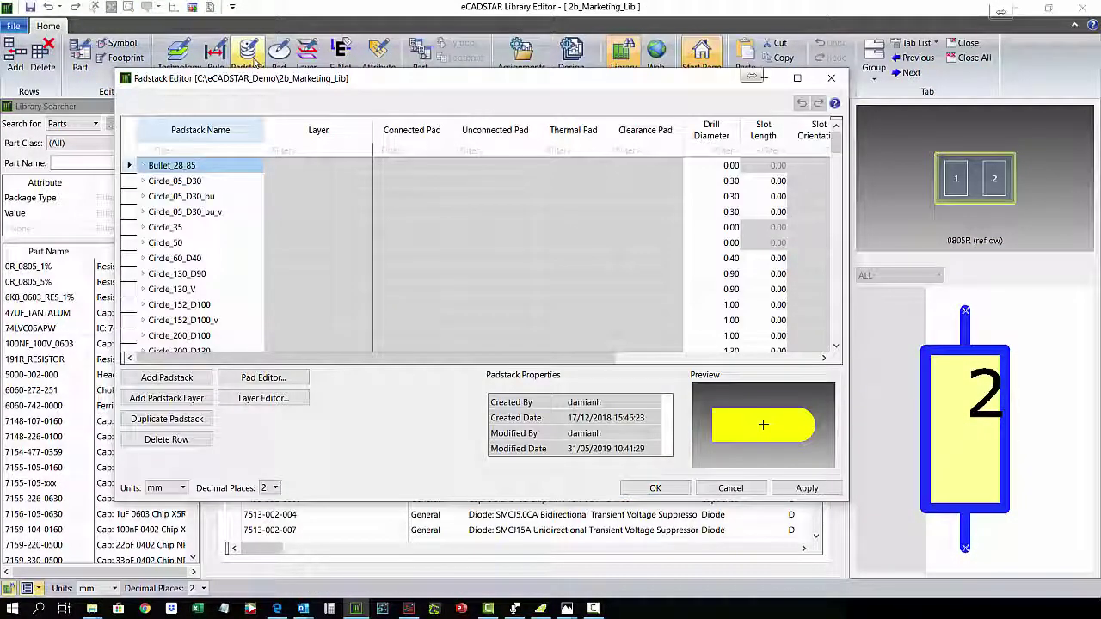
{"action": "left_click", "coordinate": [223, 150]}
{"action": "type", "text": "v"}
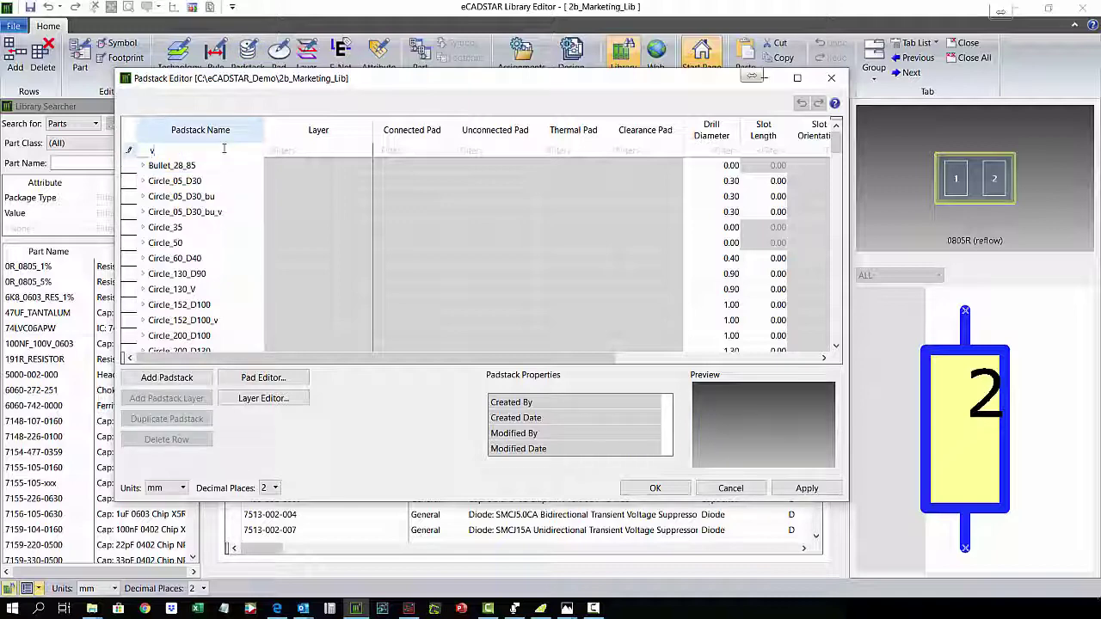
{"action": "key", "text": "Return"}
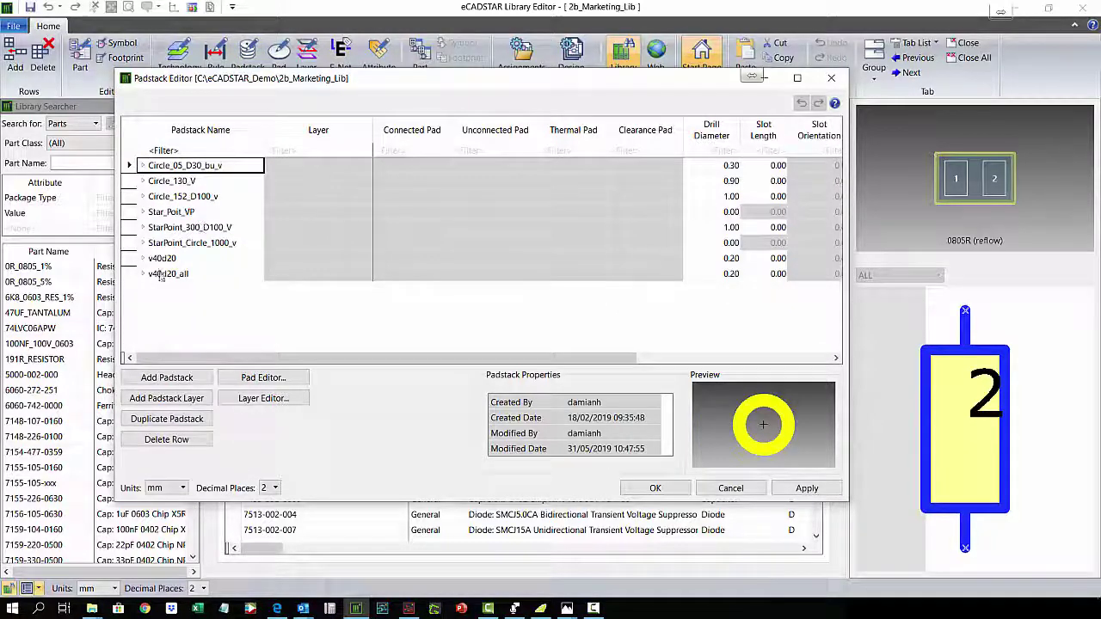
{"action": "left_click", "coordinate": [143, 259]}
{"action": "left_click", "coordinate": [143, 320]}
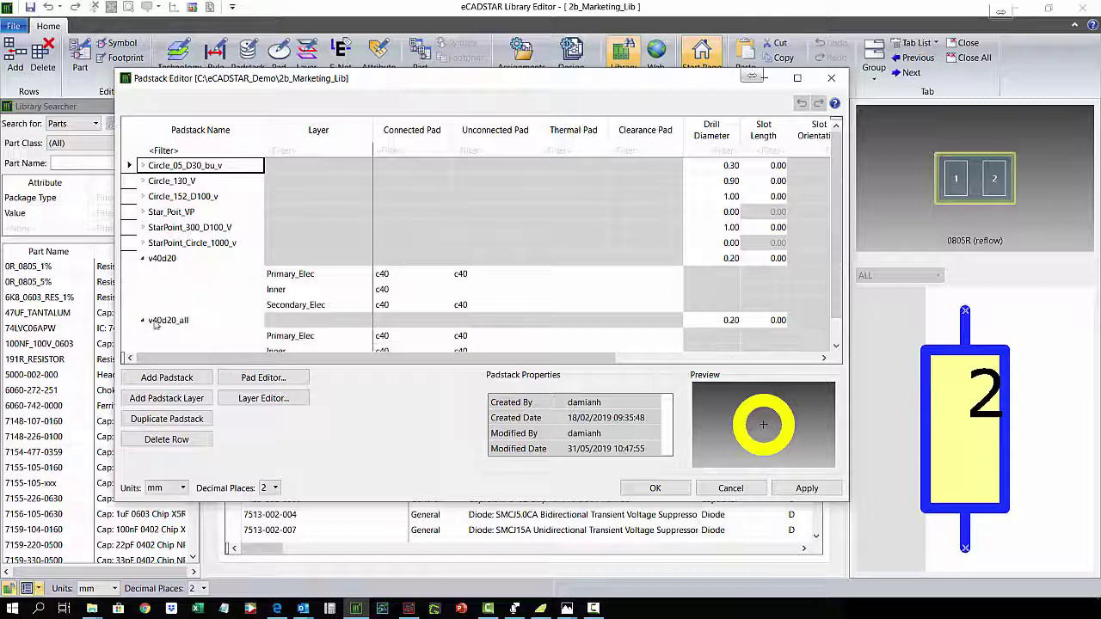
{"action": "left_click", "coordinate": [477, 268]}
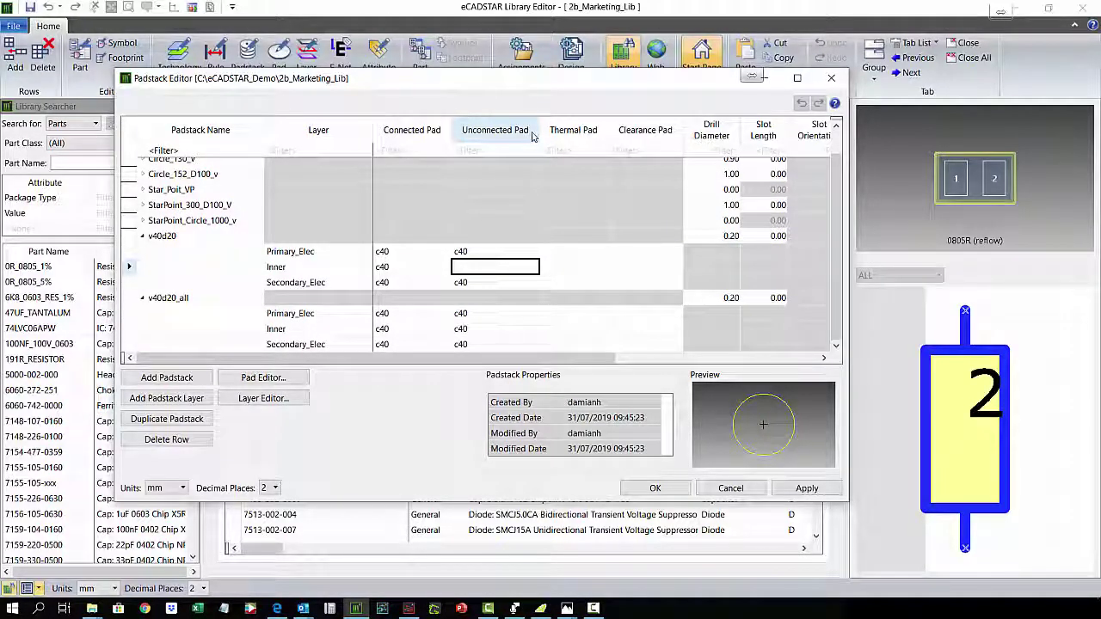
{"action": "mouse_move", "coordinate": [494, 328]}
{"action": "left_click", "coordinate": [644, 489]}
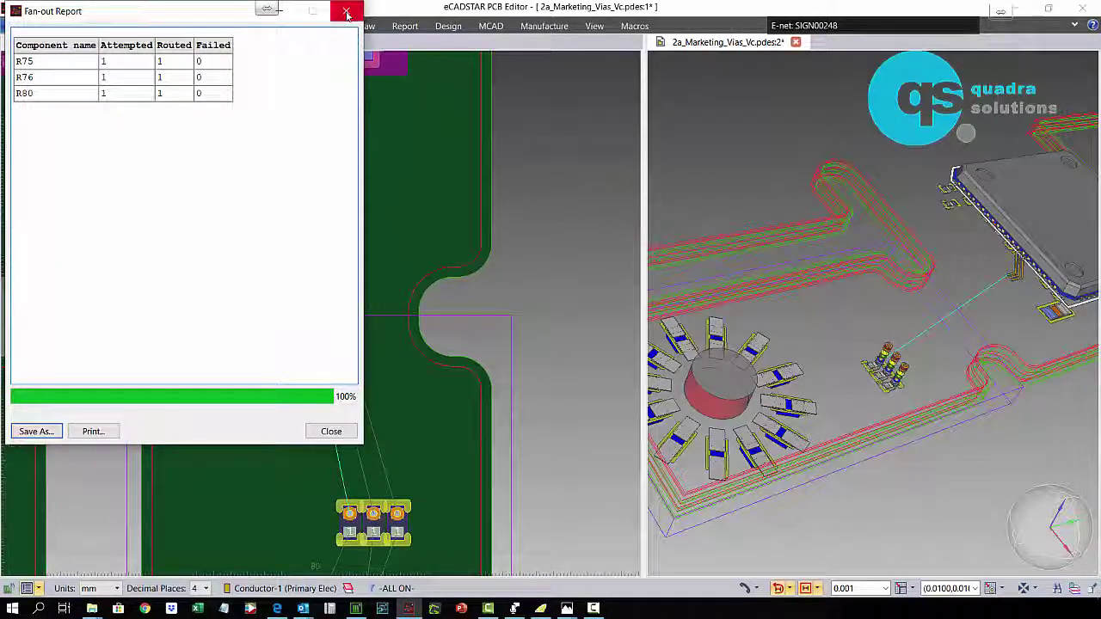
Step: Close the Fan-out Report for resistors R75, R76 and R80
{"action": "left_click", "coordinate": [346, 12]}
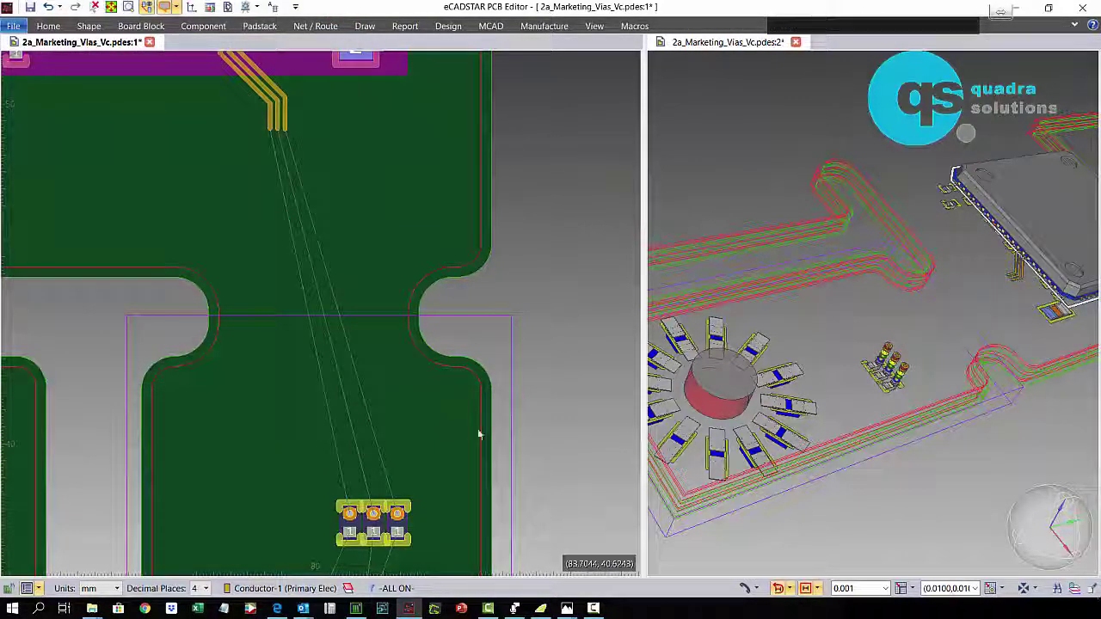
Step: Route the three resistor connections up to the chip through a row of three vias
{"action": "scroll", "coordinate": [954, 365], "scroll_direction": "up", "scroll_amount": 2}
{"action": "scroll", "coordinate": [953, 364], "scroll_direction": "up", "scroll_amount": 2}
{"action": "scroll", "coordinate": [953, 364], "scroll_direction": "up", "scroll_amount": 2}
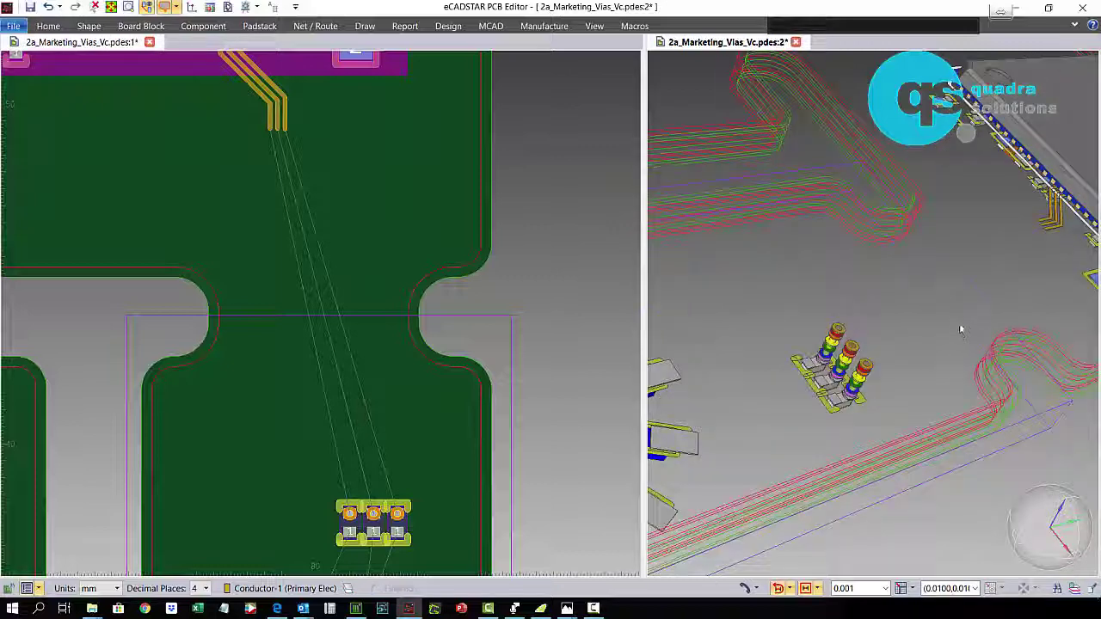
{"action": "scroll", "coordinate": [959, 322], "scroll_direction": "up", "scroll_amount": 2}
{"action": "left_click", "coordinate": [454, 415]}
{"action": "key", "text": "r"}
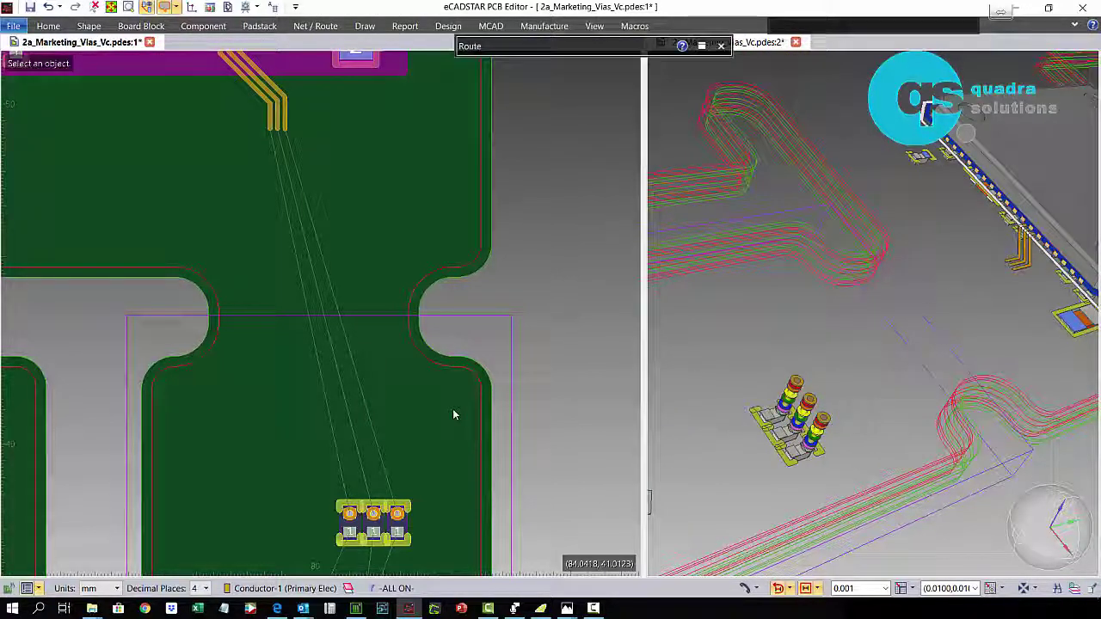
{"action": "left_click", "coordinate": [373, 454]}
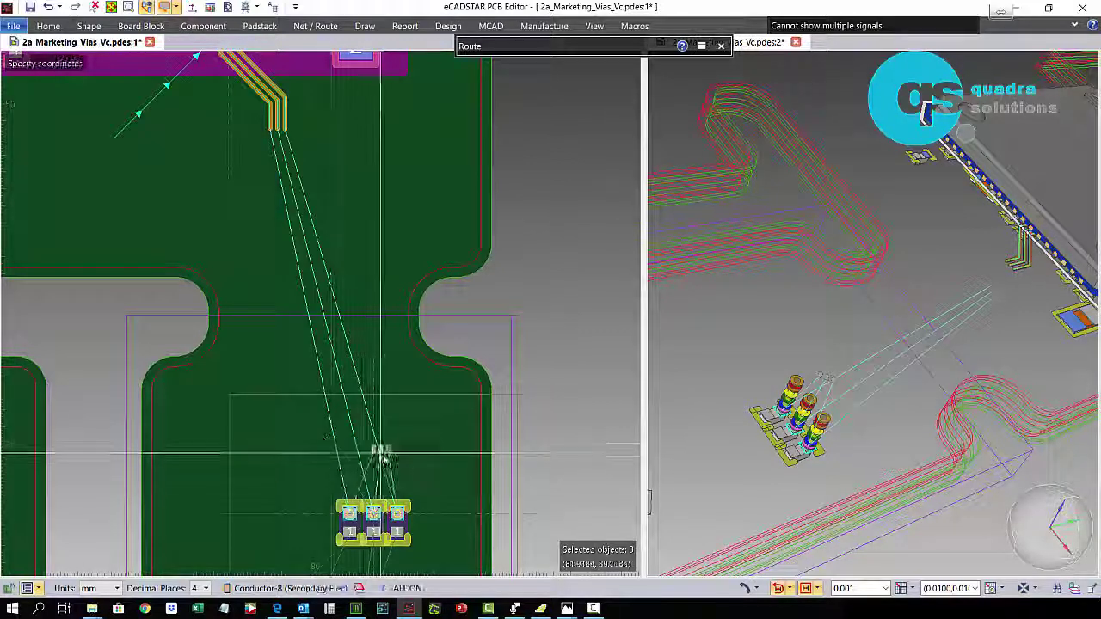
{"action": "left_click", "coordinate": [372, 456]}
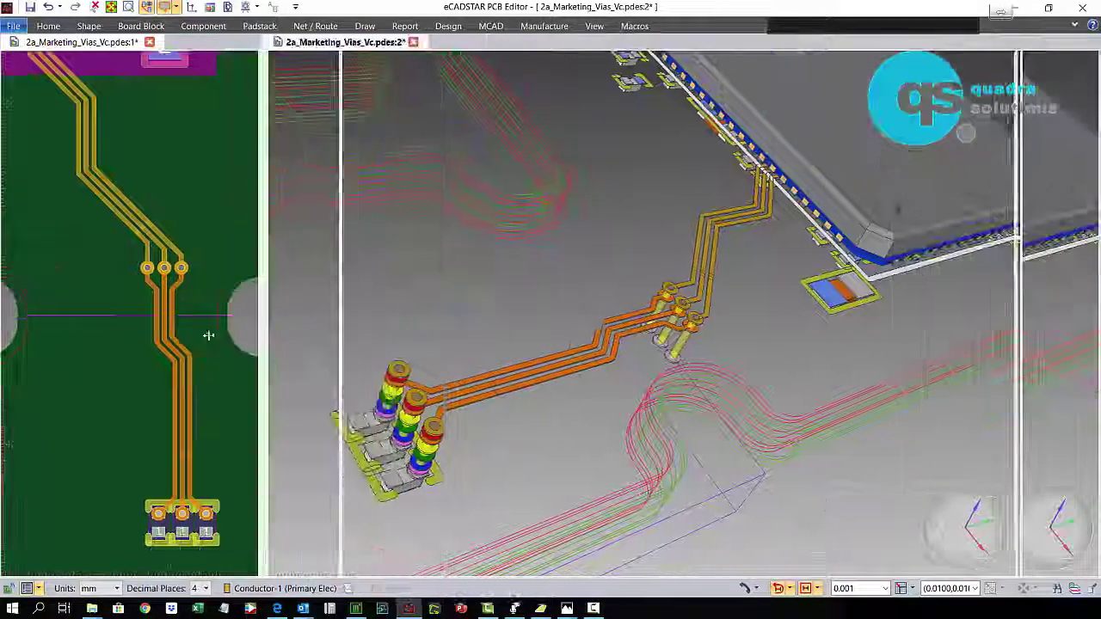
Step: Widen the 3D view across the window and orbit it to inspect the new routes and vias
{"action": "left_click_drag", "start_coordinate": [645, 175], "coordinate": [155, 181]}
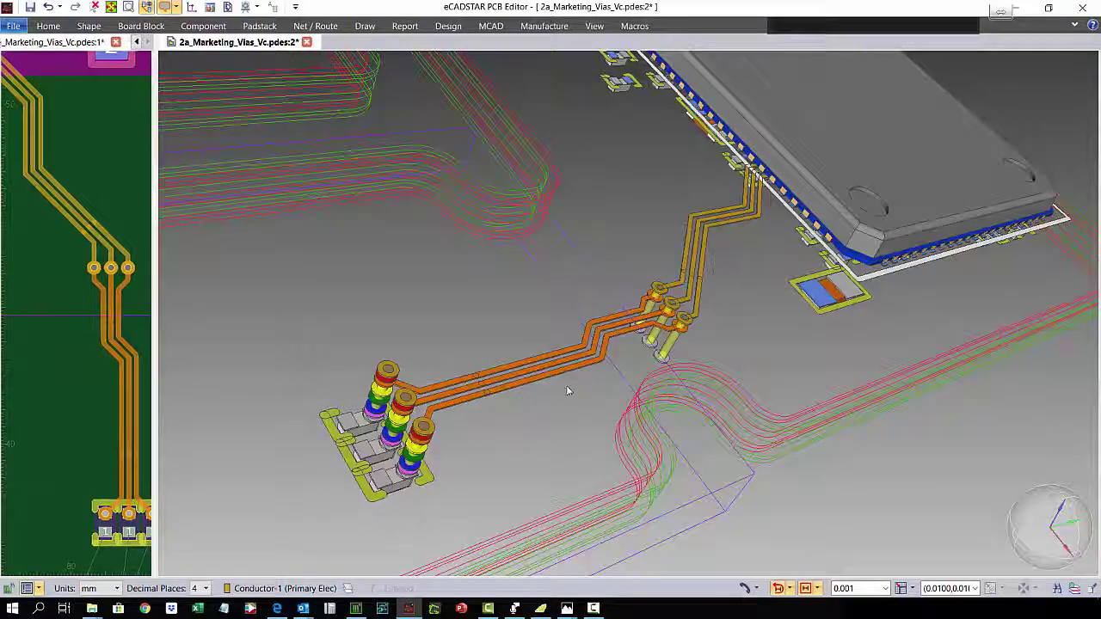
{"action": "middle_click_drag", "start_coordinate": [565, 386], "coordinate": [530, 335]}
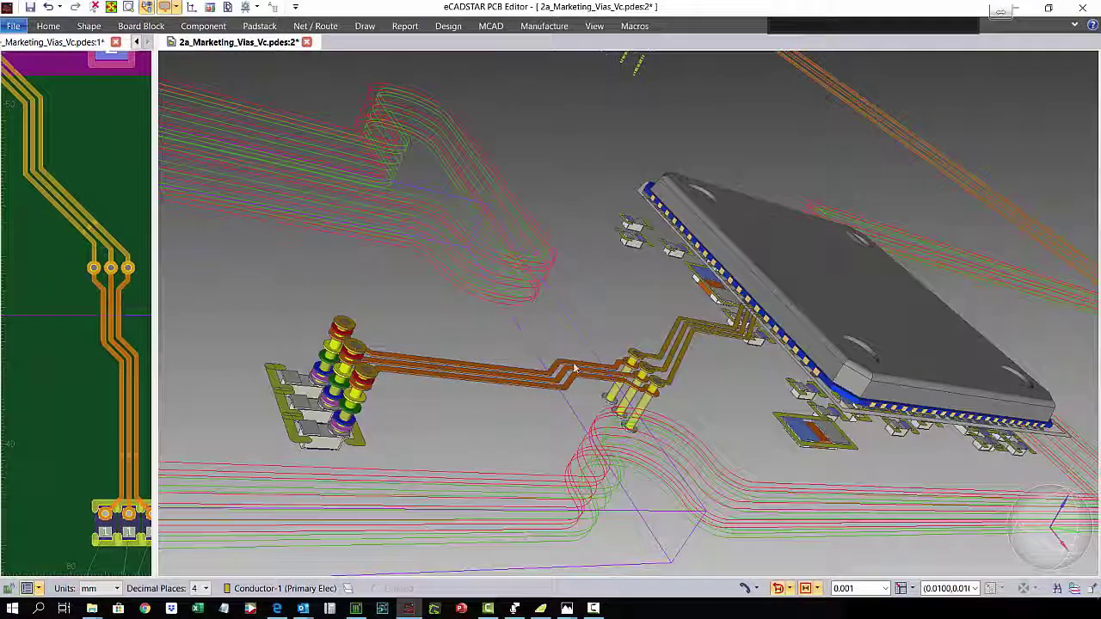